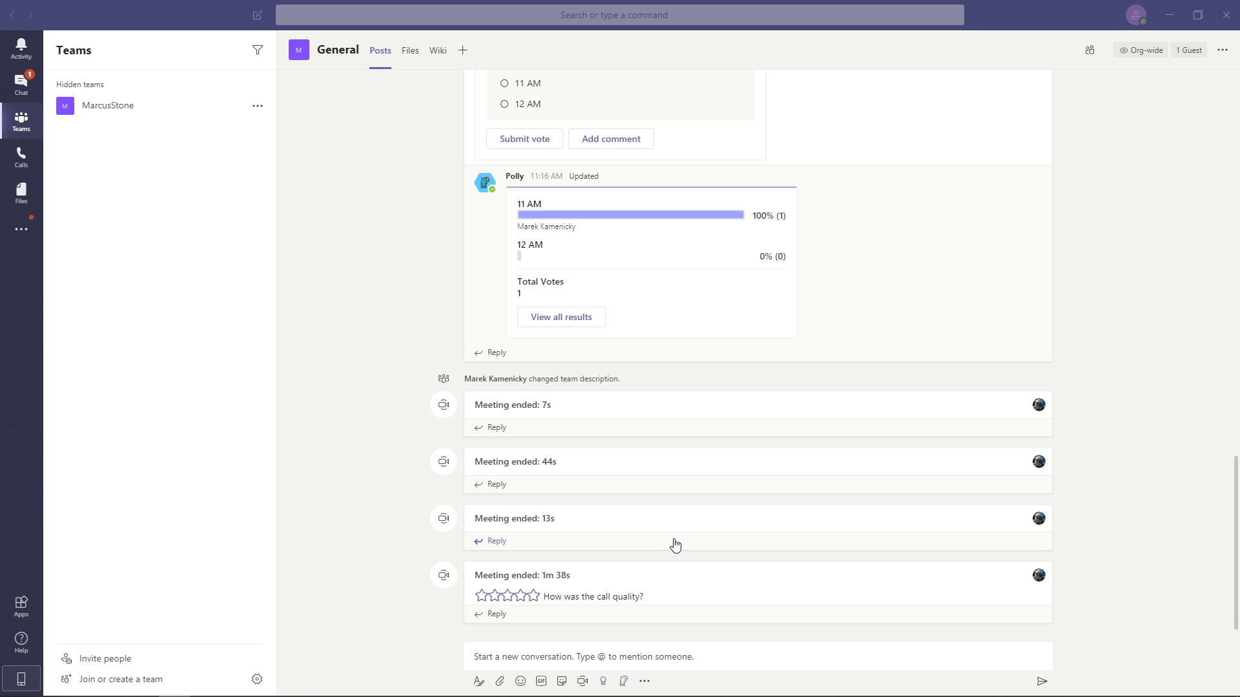
Step: Start a Meet now video call from the General channel
click(582, 682)
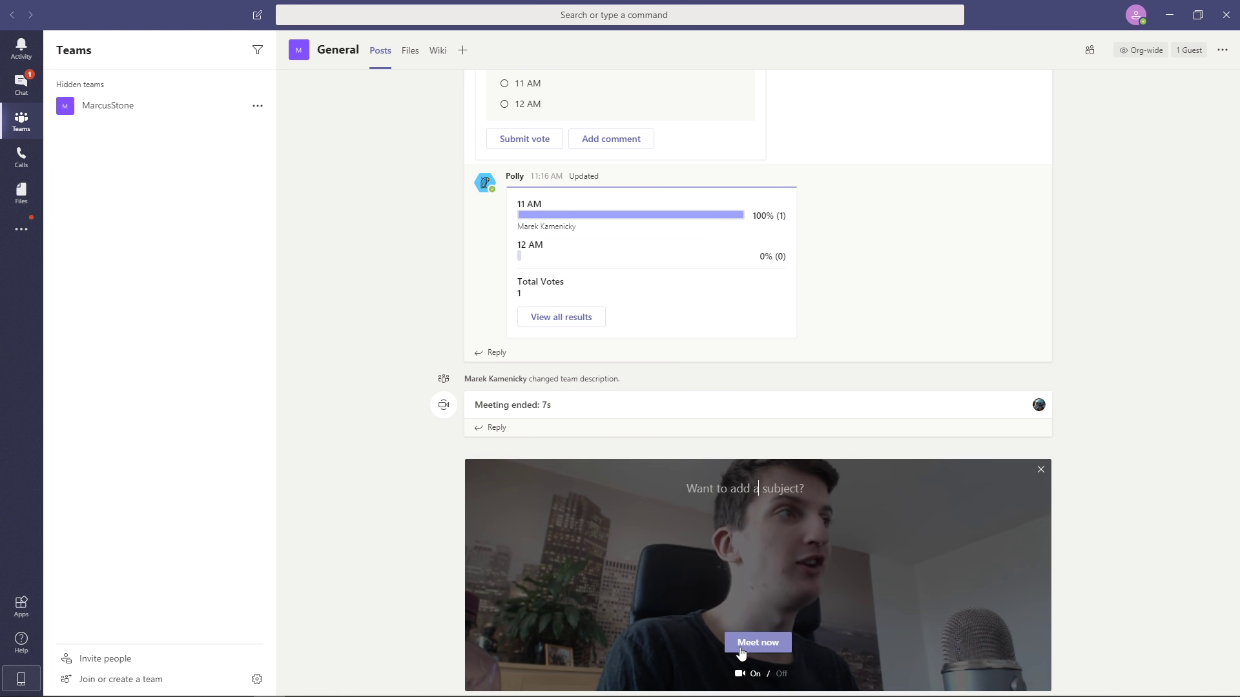
click(748, 644)
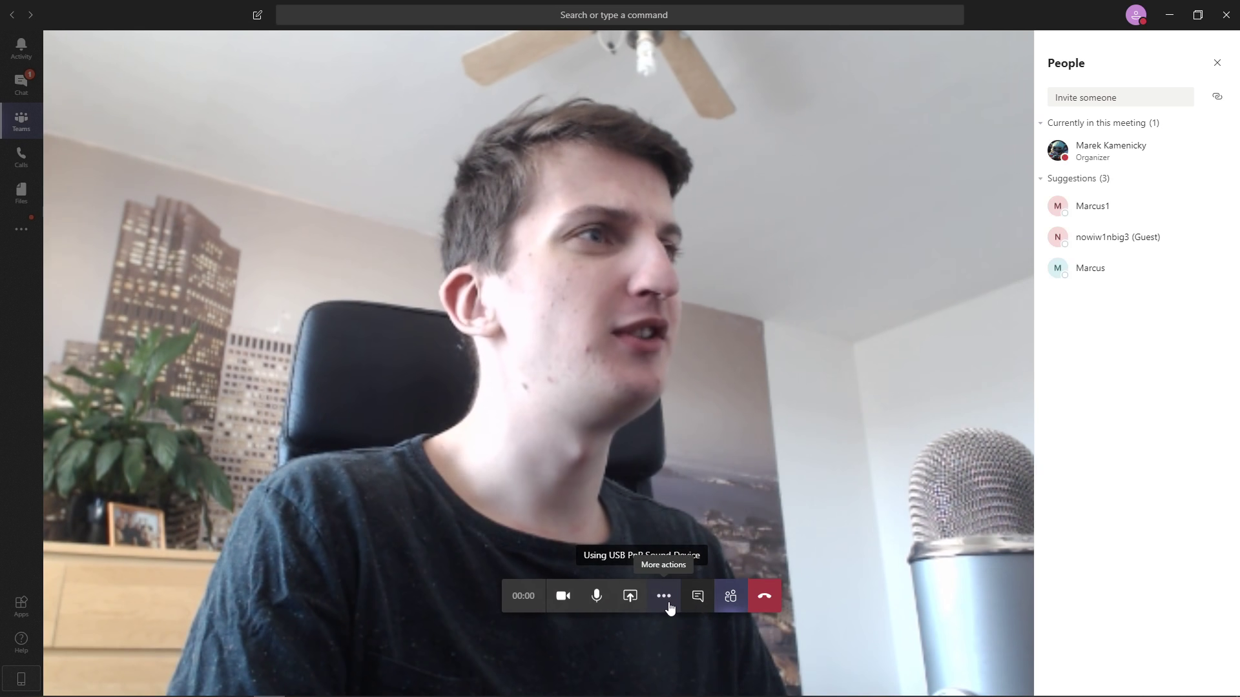
Step: Open the call's device settings and review the audio device list without changes
click(668, 602)
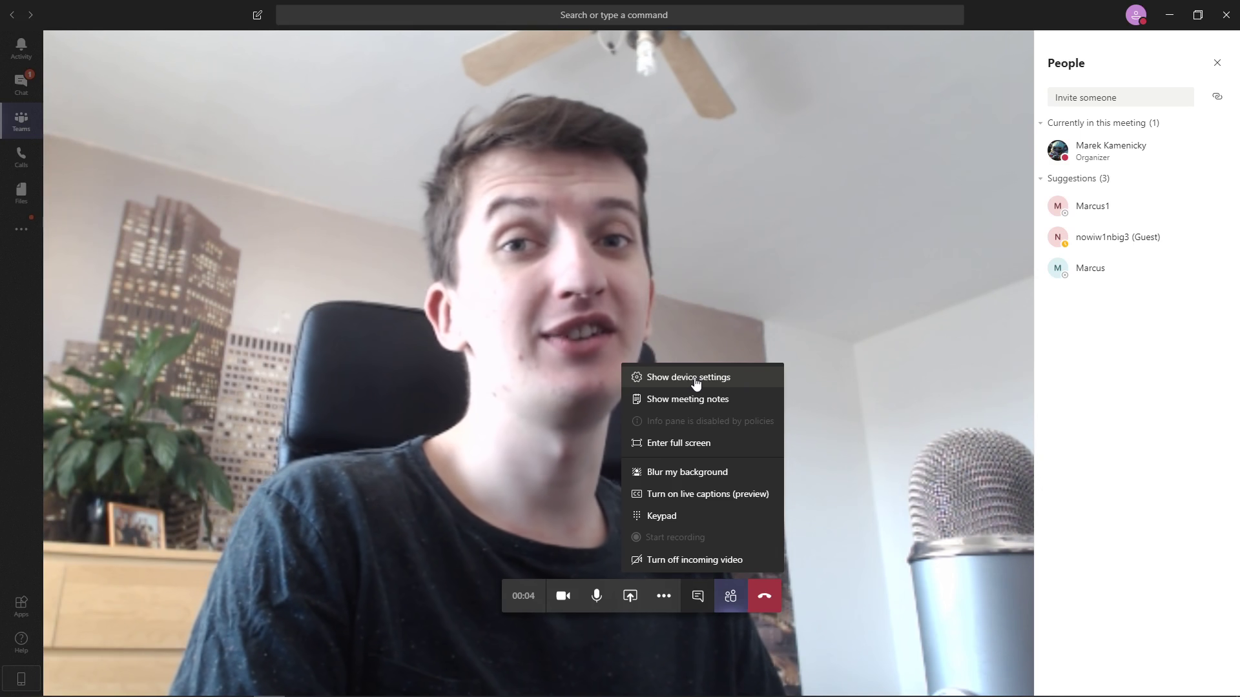
click(695, 383)
click(1141, 120)
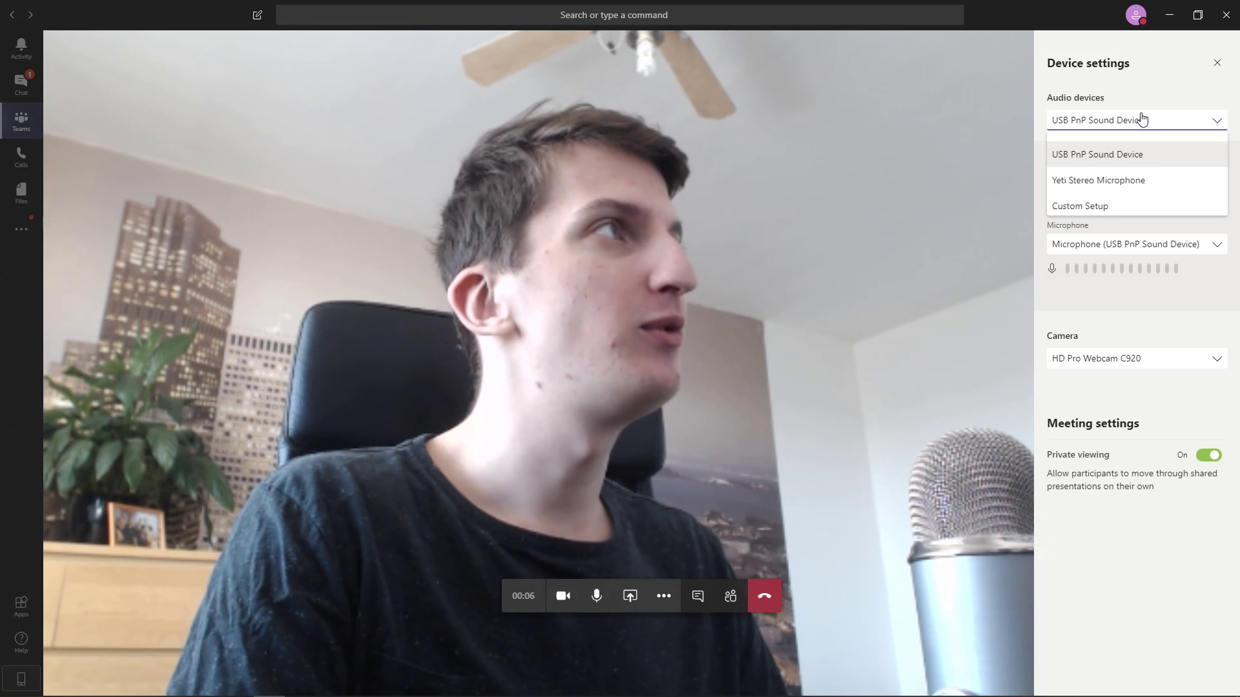
click(1142, 120)
click(1133, 121)
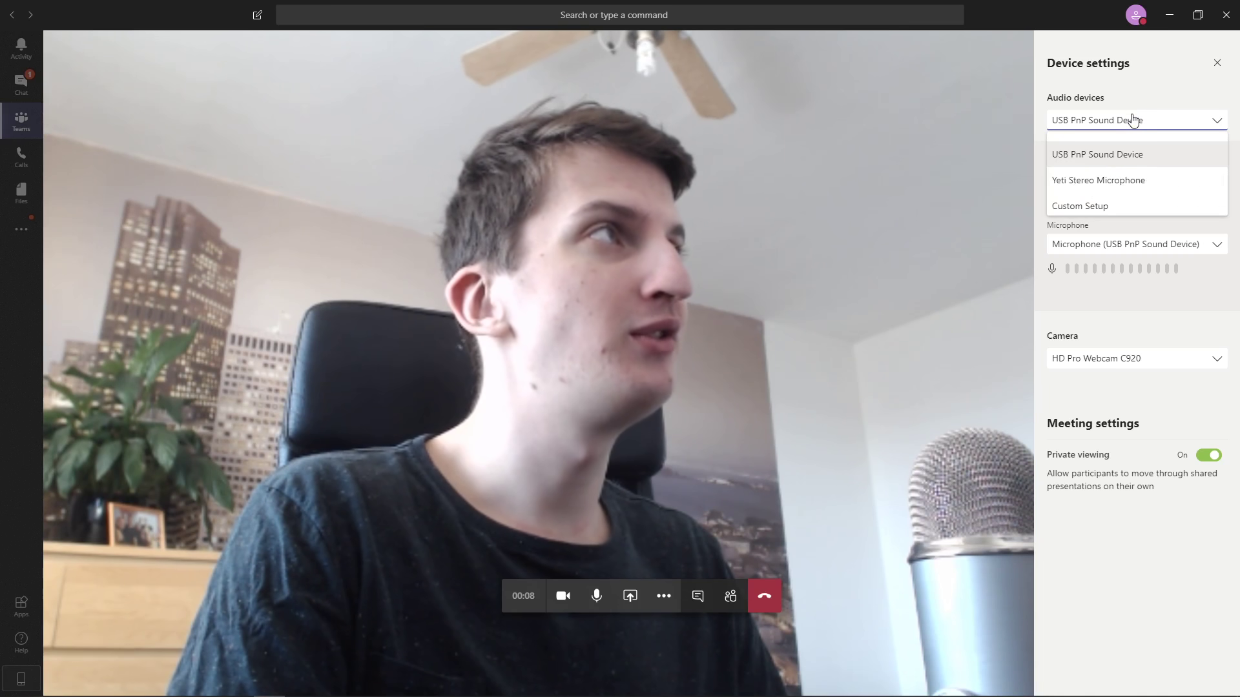
click(1114, 137)
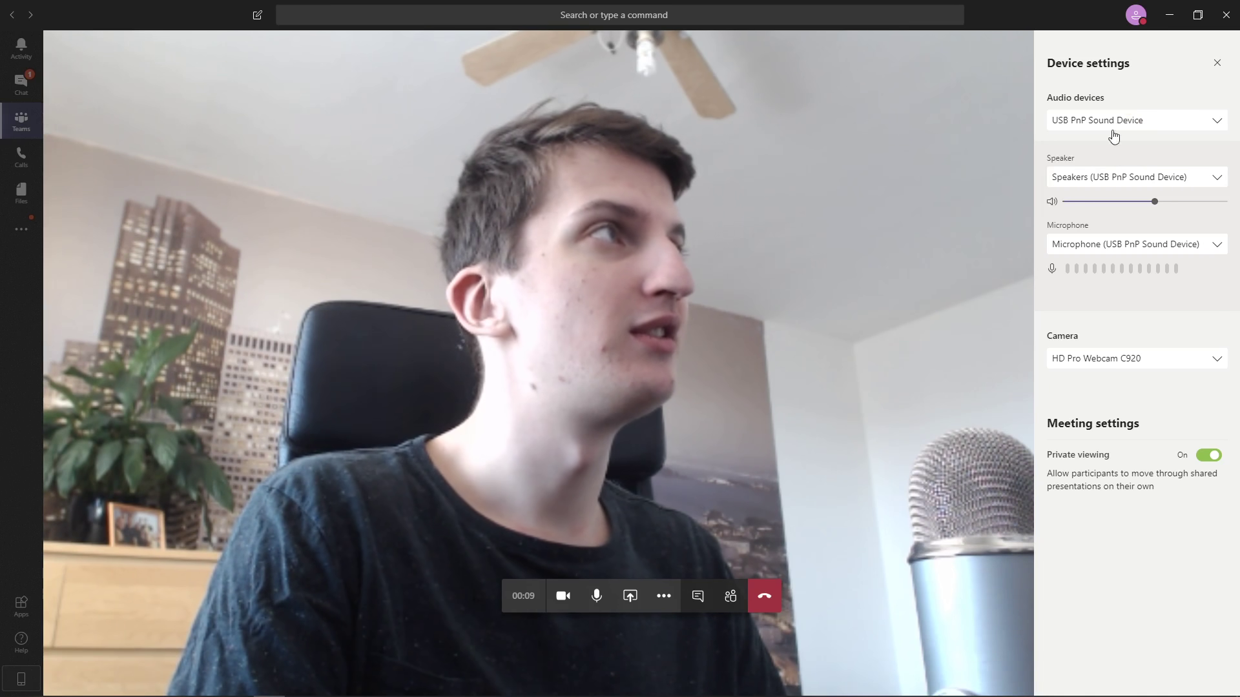
Step: Check the speaker, microphone and camera options: USB sound device and HD webcam
click(1104, 180)
click(1112, 179)
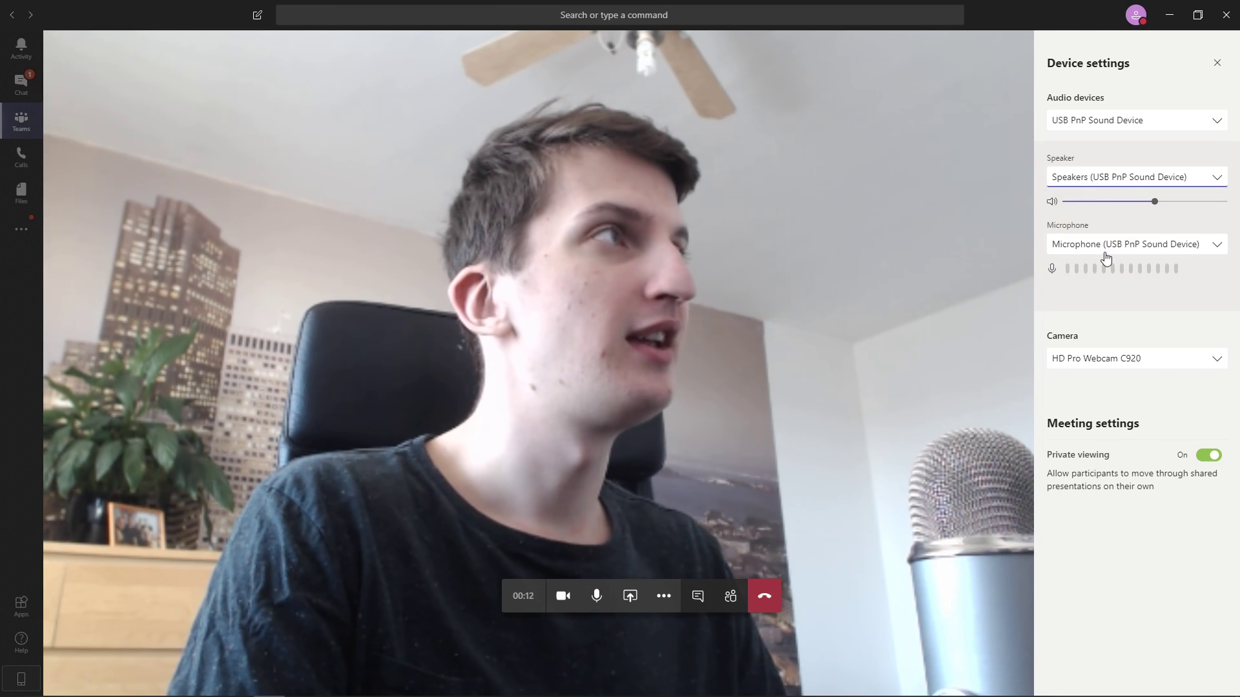
click(1106, 255)
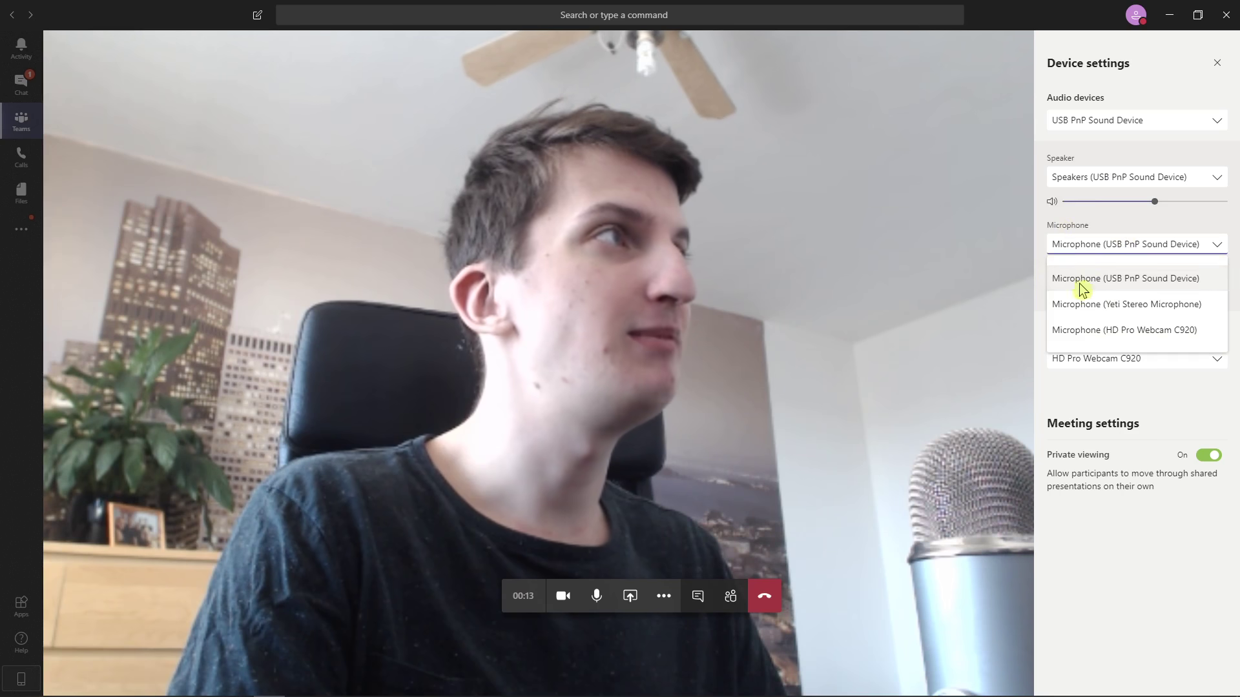
click(1118, 242)
click(1117, 247)
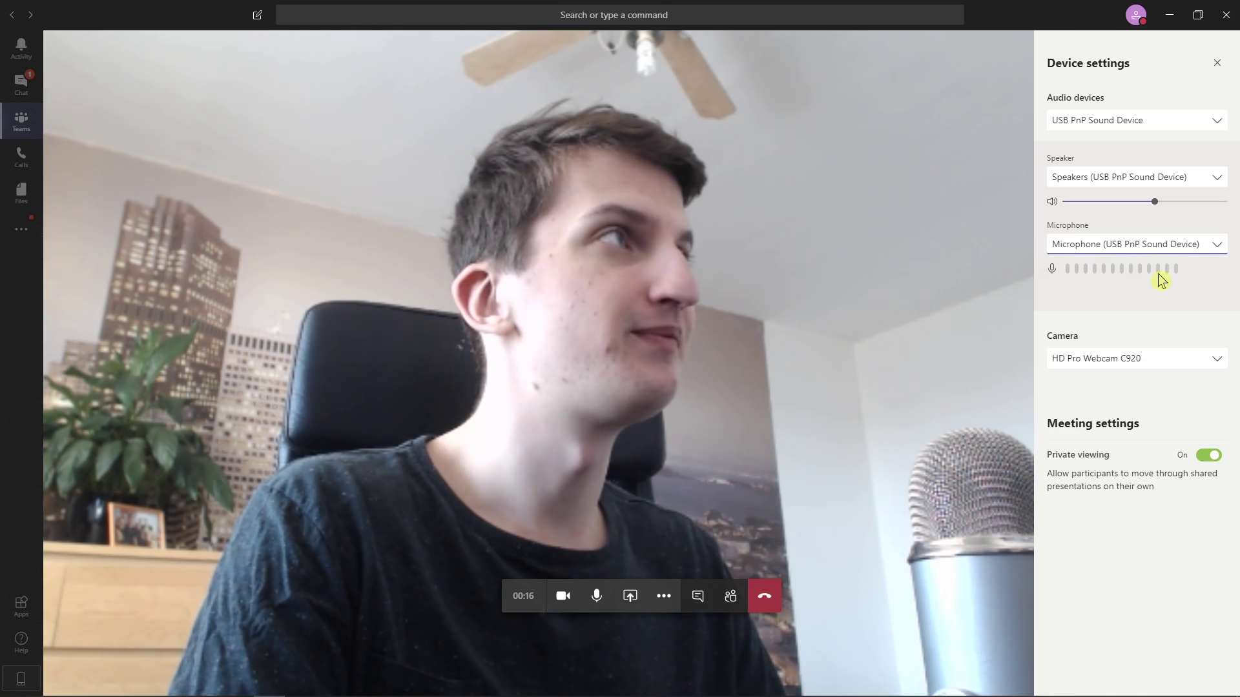
click(1122, 361)
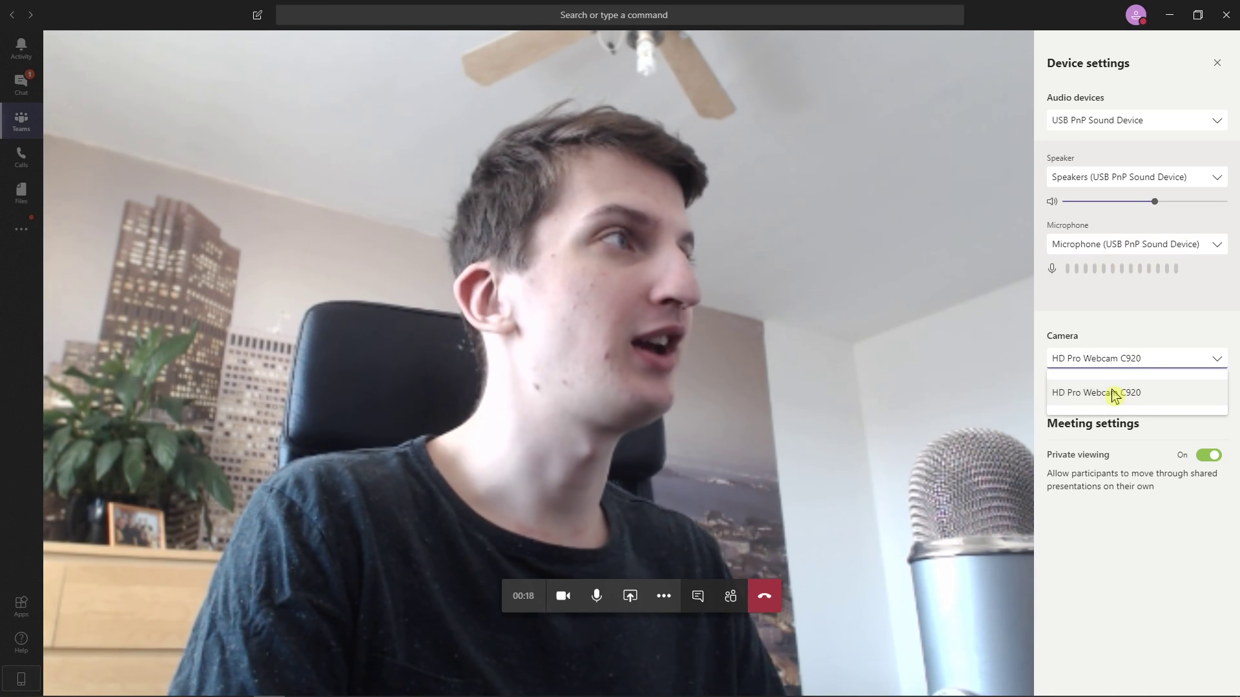